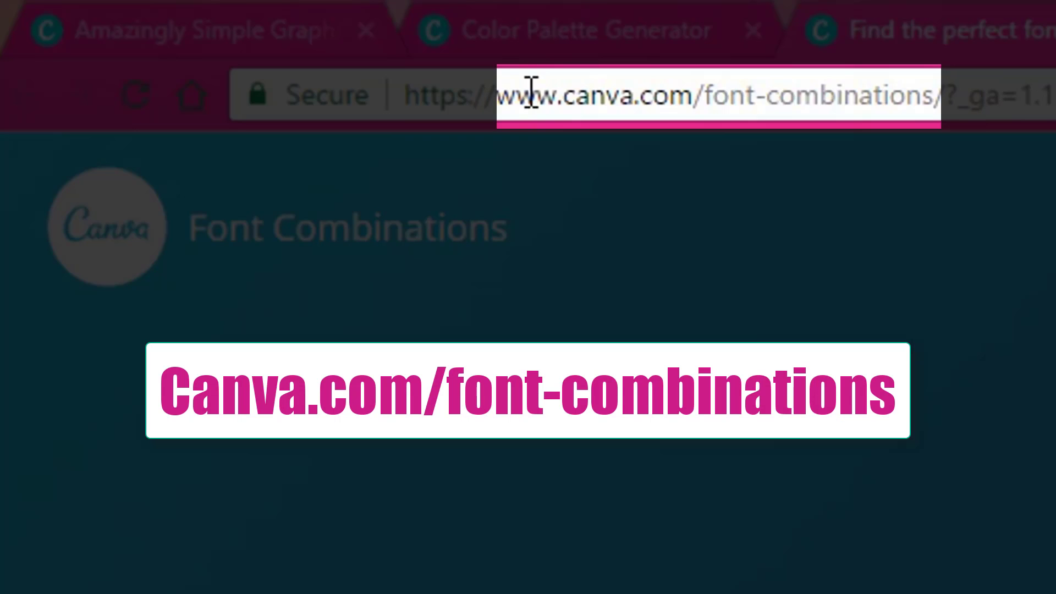
Step: Highlight the font part of the page's web address, then show the starter-font list
{"action": "left_click", "coordinate": [648, 106]}
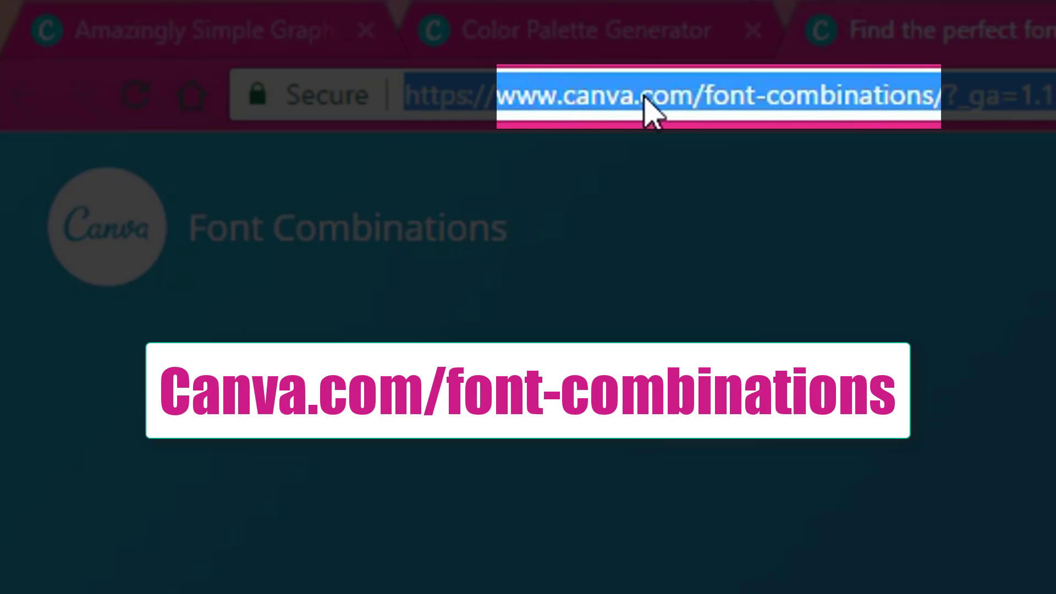
{"action": "left_click", "coordinate": [683, 104]}
{"action": "left_click_drag", "start_coordinate": [704, 101], "coordinate": [882, 93]}
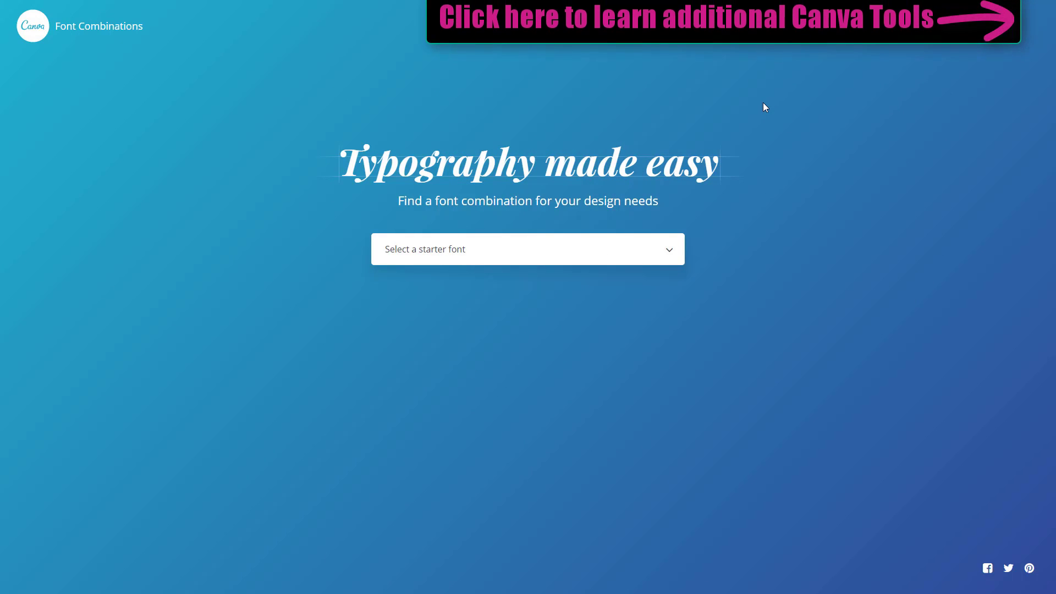
{"action": "left_click", "coordinate": [642, 251]}
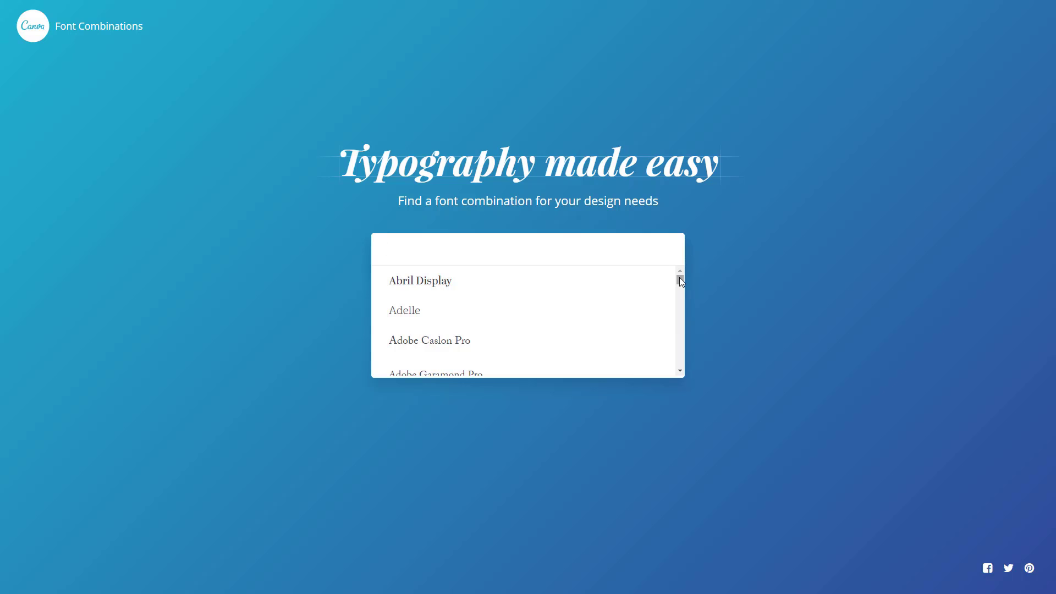
Step: Pick Playfair Display as the starter font, then switch it to Merriweather
{"action": "left_click_drag", "start_coordinate": [679, 277], "coordinate": [641, 346]}
{"action": "type", "text": "pl"}
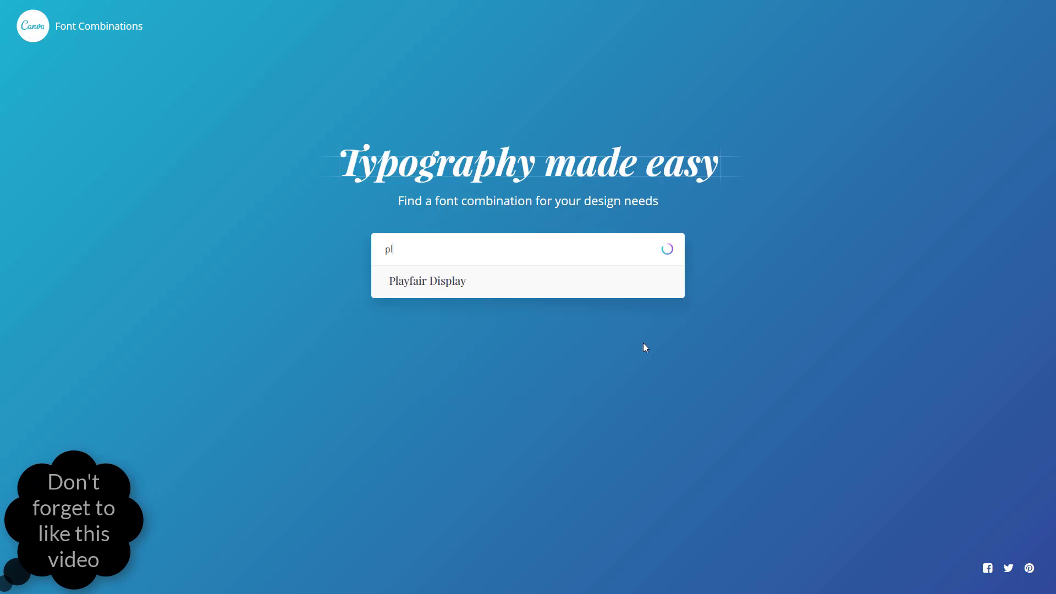
{"action": "left_click", "coordinate": [401, 295]}
{"action": "scroll", "coordinate": [603, 299], "scroll_direction": "down", "scroll_amount": 1}
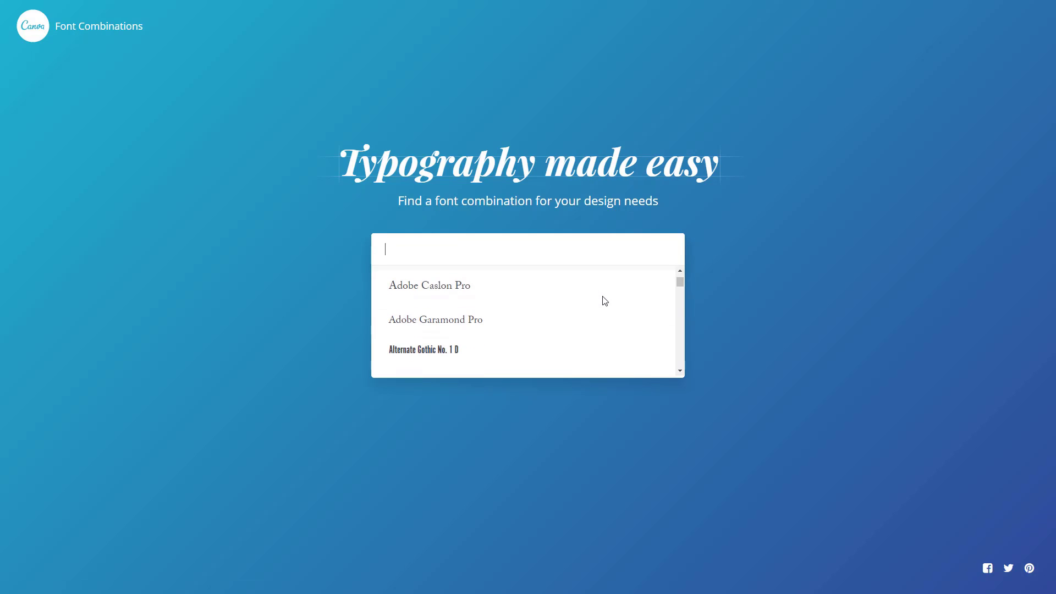
{"action": "scroll", "coordinate": [550, 314], "scroll_direction": "down", "scroll_amount": 10}
{"action": "left_click", "coordinate": [459, 332]}
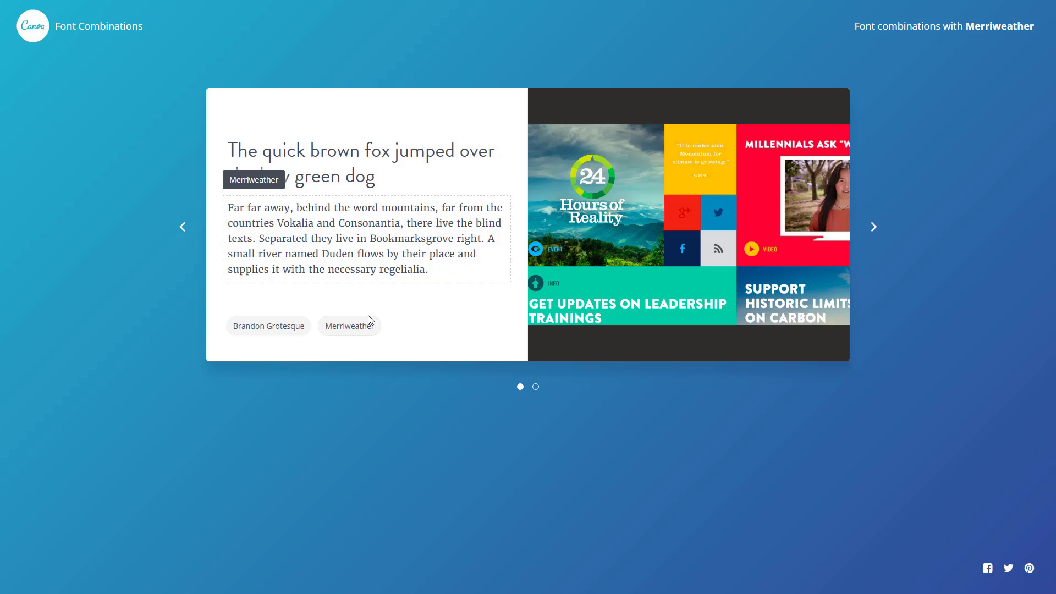
{"action": "left_click", "coordinate": [237, 204]}
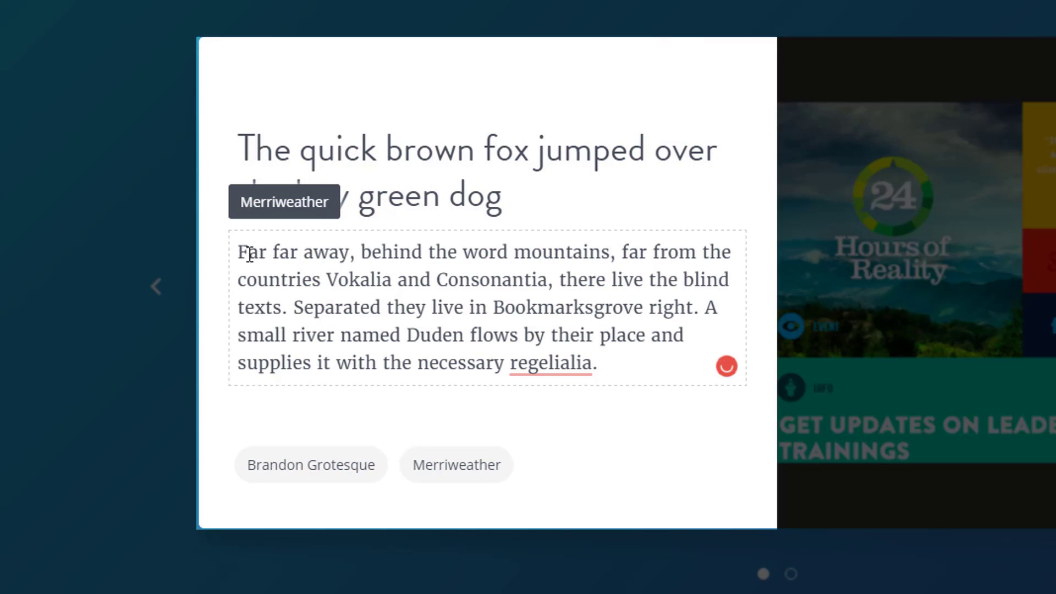
{"action": "left_click_drag", "start_coordinate": [248, 256], "coordinate": [237, 255]}
{"action": "left_click", "coordinate": [497, 149]}
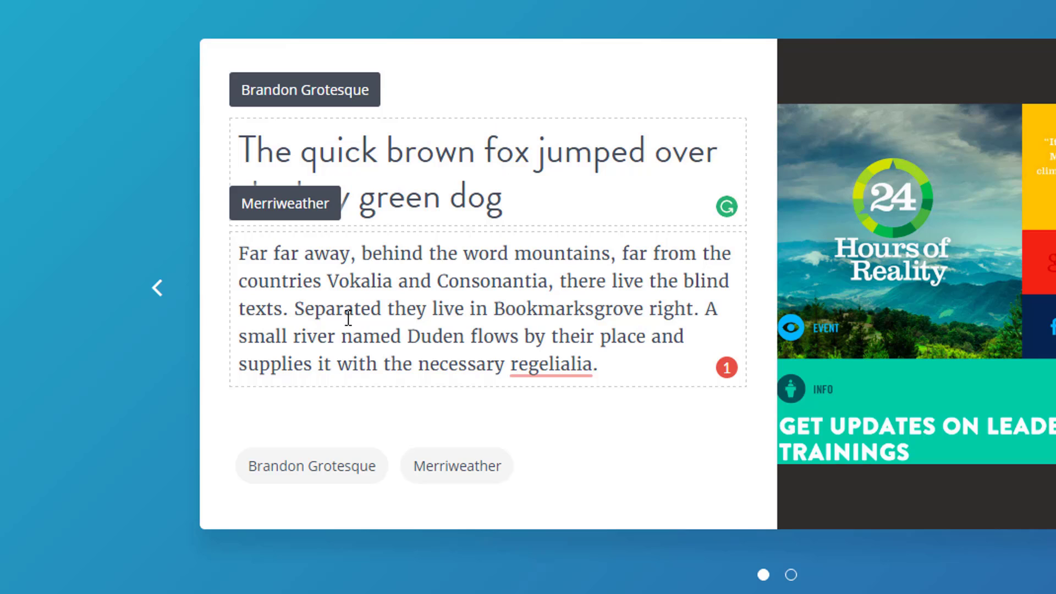
Step: Select the sample heading, then place the caret in the body paragraph to reach the Raleway pairing
{"action": "left_click", "coordinate": [498, 202]}
{"action": "left_click_drag", "start_coordinate": [498, 201], "coordinate": [236, 146]}
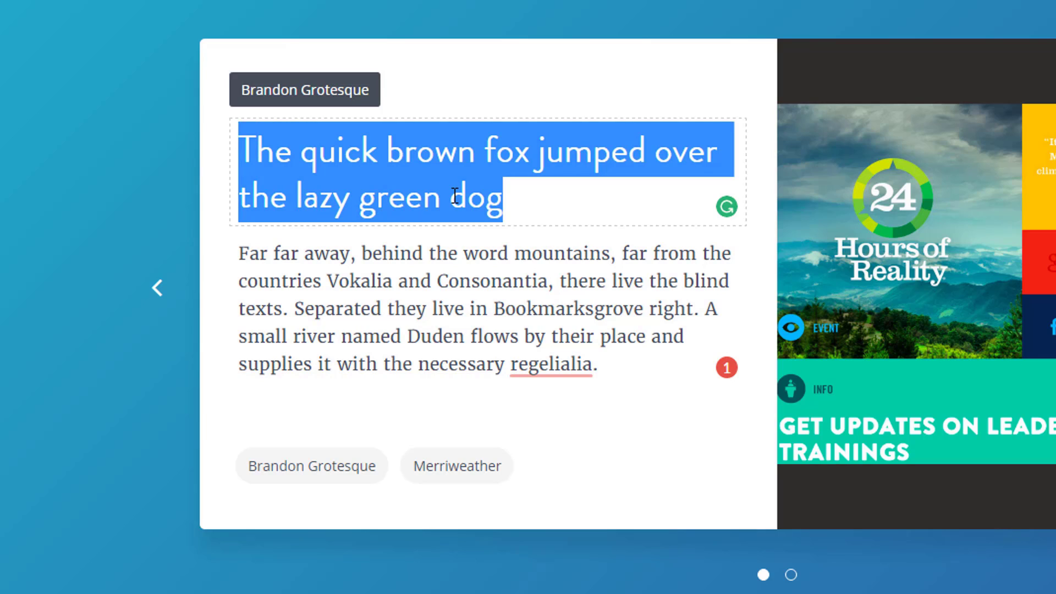
{"action": "left_click", "coordinate": [476, 362]}
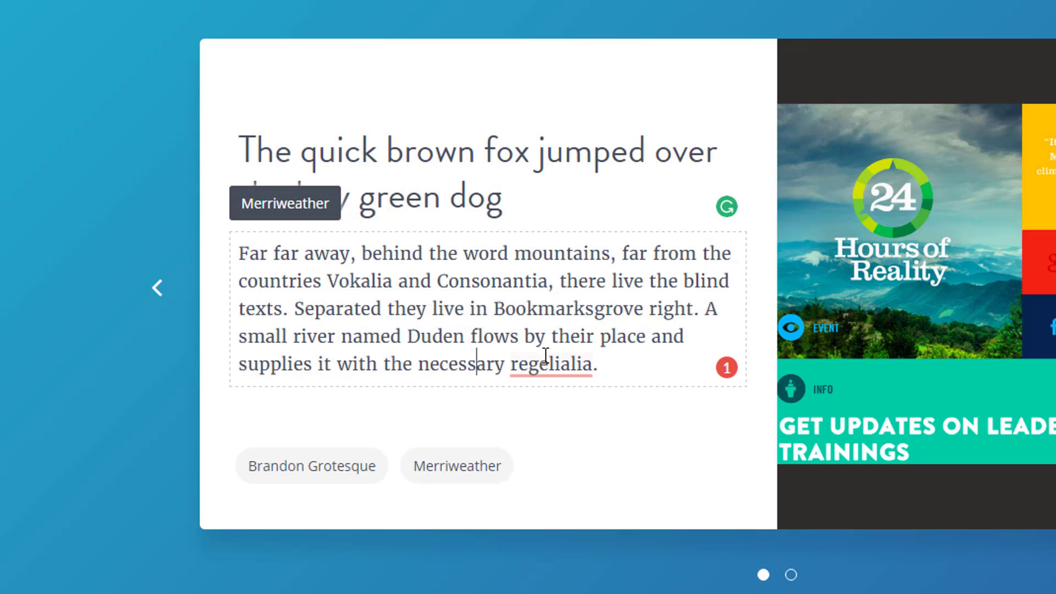
{"action": "mouse_move", "coordinate": [546, 355]}
{"action": "left_click", "coordinate": [495, 304]}
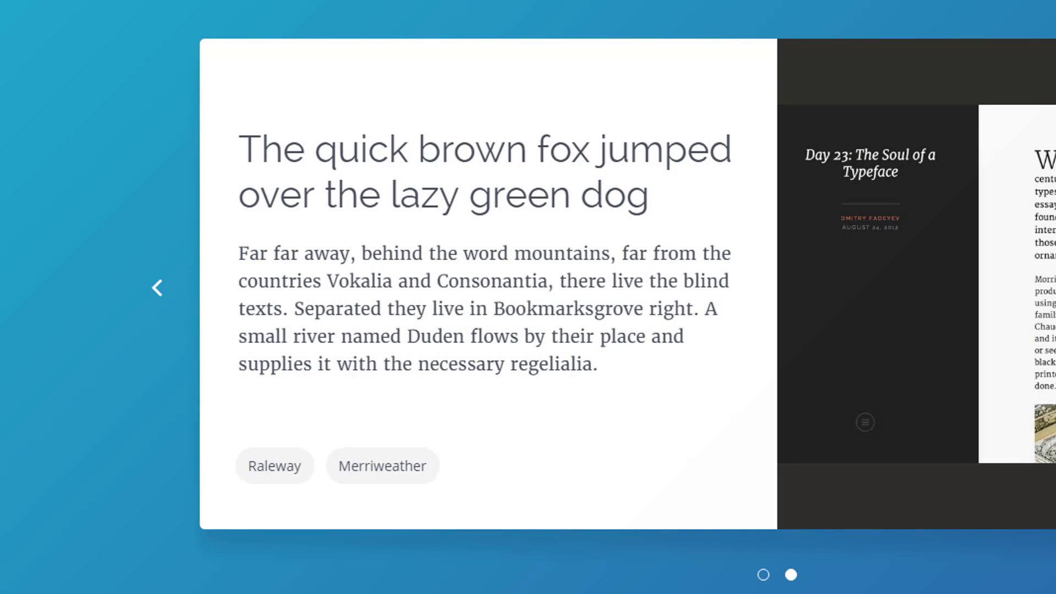
{"action": "left_click", "coordinate": [158, 296]}
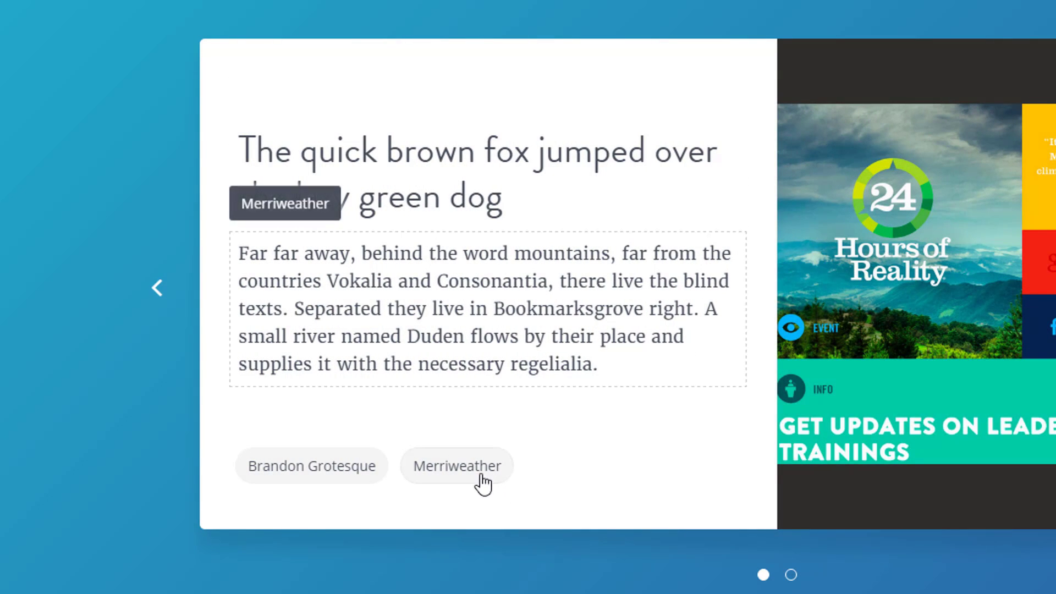
{"action": "mouse_move", "coordinate": [289, 476]}
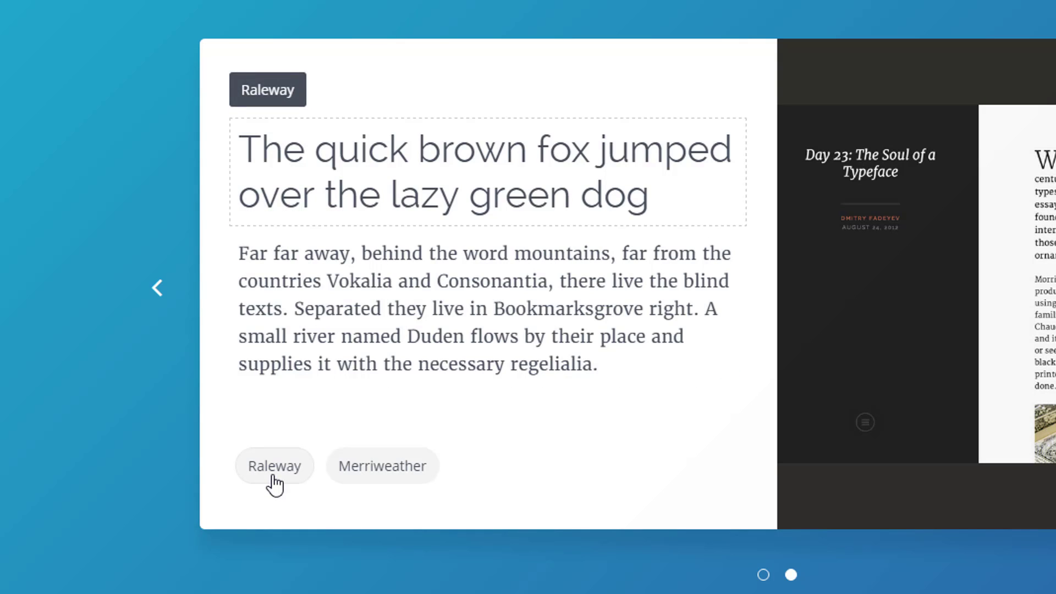
{"action": "right_click", "coordinate": [377, 411]}
{"action": "left_click", "coordinate": [237, 417]}
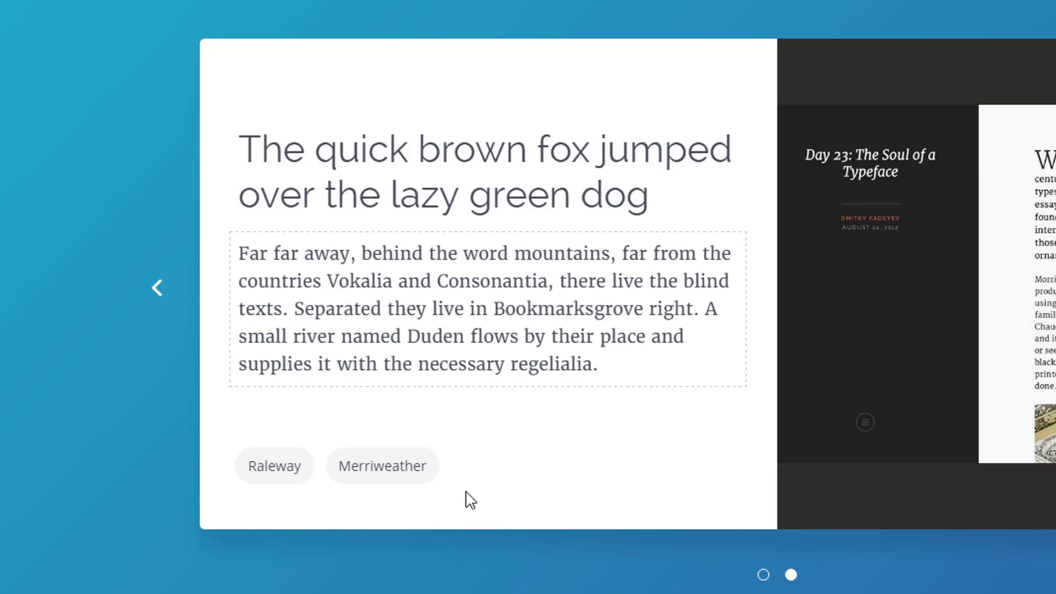
{"action": "left_click", "coordinate": [338, 484]}
{"action": "left_click", "coordinate": [280, 482]}
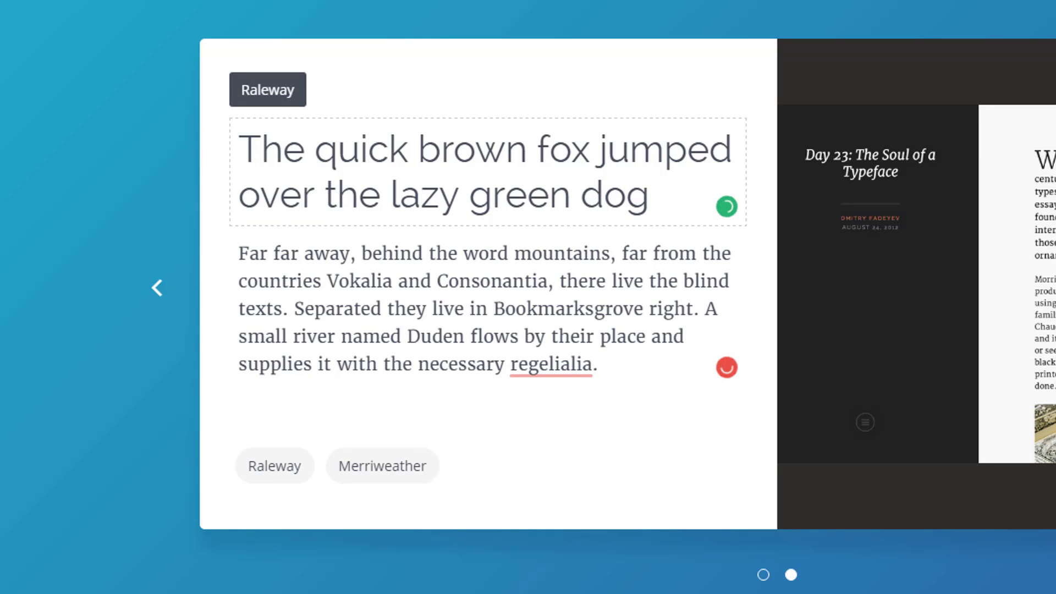
Step: Replace the Raleway heading text with '8020 Lyfe'
{"action": "left_click_drag", "start_coordinate": [660, 195], "coordinate": [148, 167]}
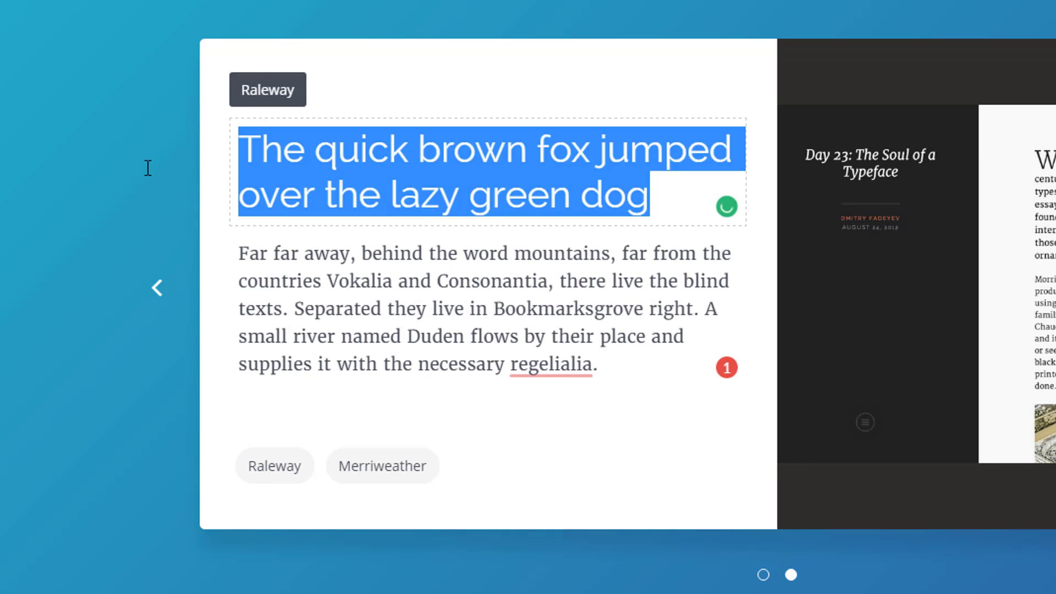
{"action": "type", "text": "gt"}
{"action": "key", "text": "BackSpace"}
{"action": "key", "text": "BackSpace"}
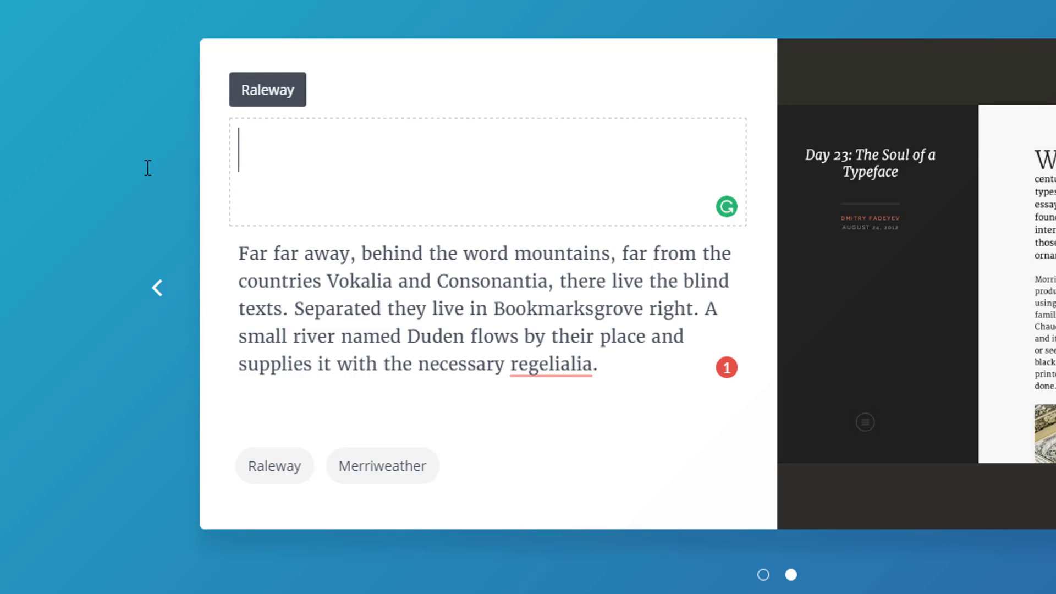
{"action": "type", "text": "80"}
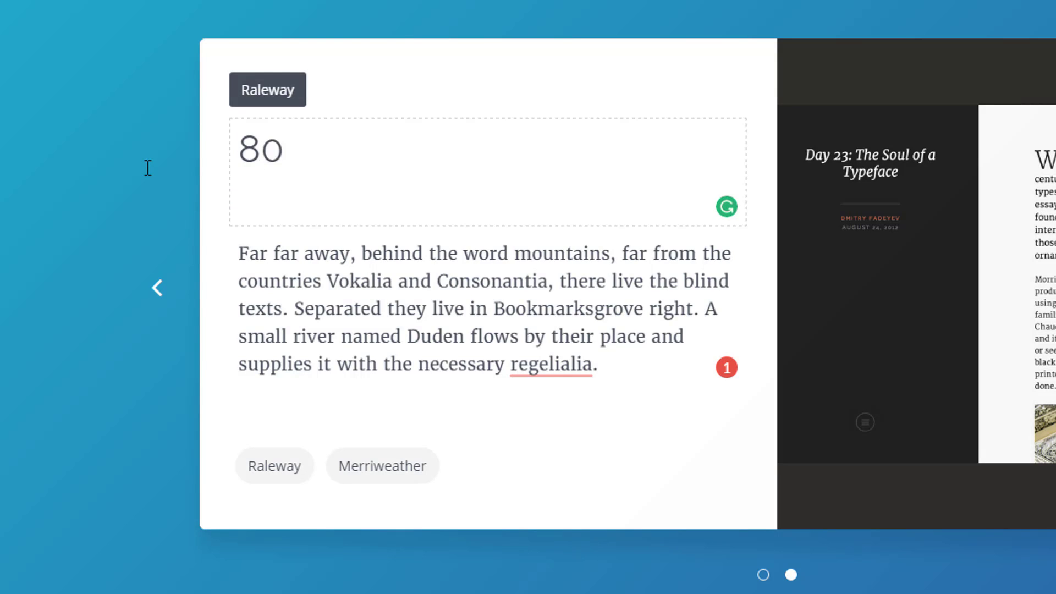
{"action": "type", "text": "2"}
{"action": "key", "text": "BackSpace"}
{"action": "type", "text": "20 Lyfe"}
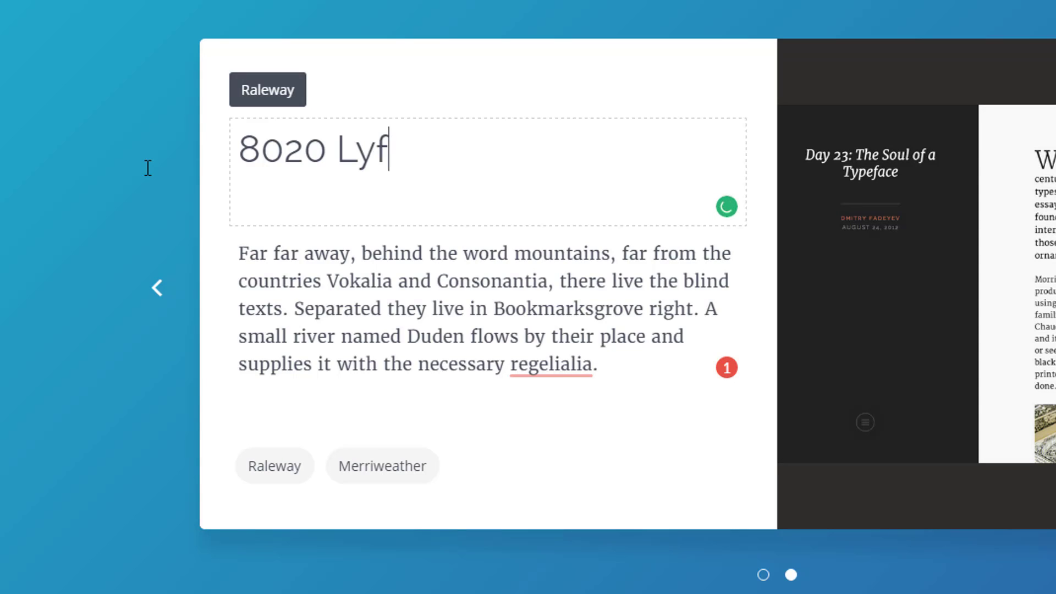
Step: Select the entire Merriweather body paragraph and start retyping it as 8020 Lyfe
{"action": "left_click", "coordinate": [641, 343]}
{"action": "key", "text": "ctrl+a"}
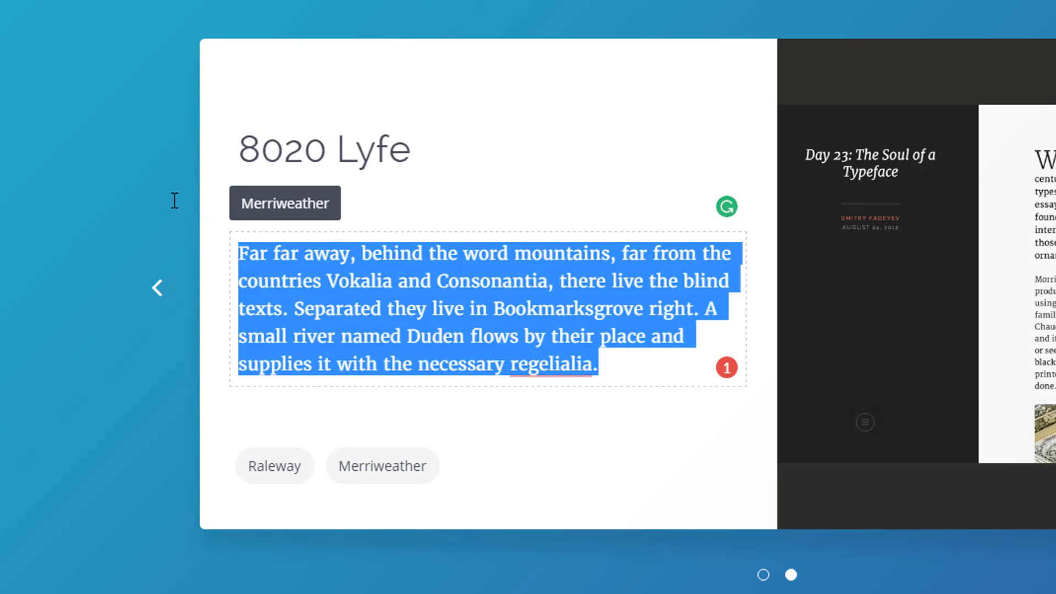
{"action": "type", "text": "80"}
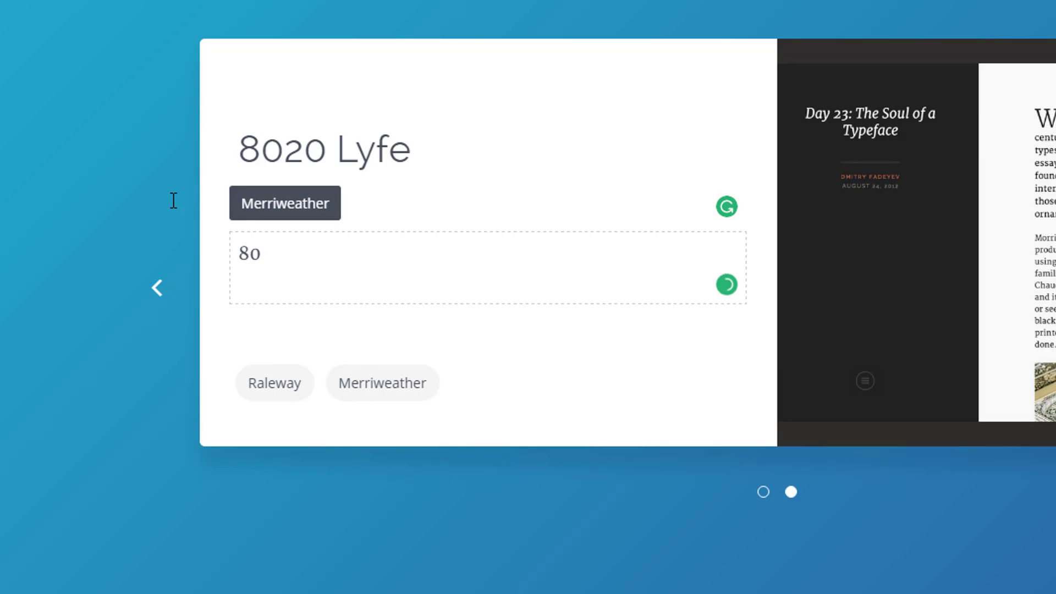
{"action": "type", "text": "20ly"}
{"action": "key", "text": "BackSpace"}
{"action": "key", "text": "BackSpace"}
Step: Finish the body's '8020 Lyfe', then type 'A travel vlog' over the selected card text
{"action": "type", "text": "Lyfe"}
{"action": "left_click", "coordinate": [441, 179]}
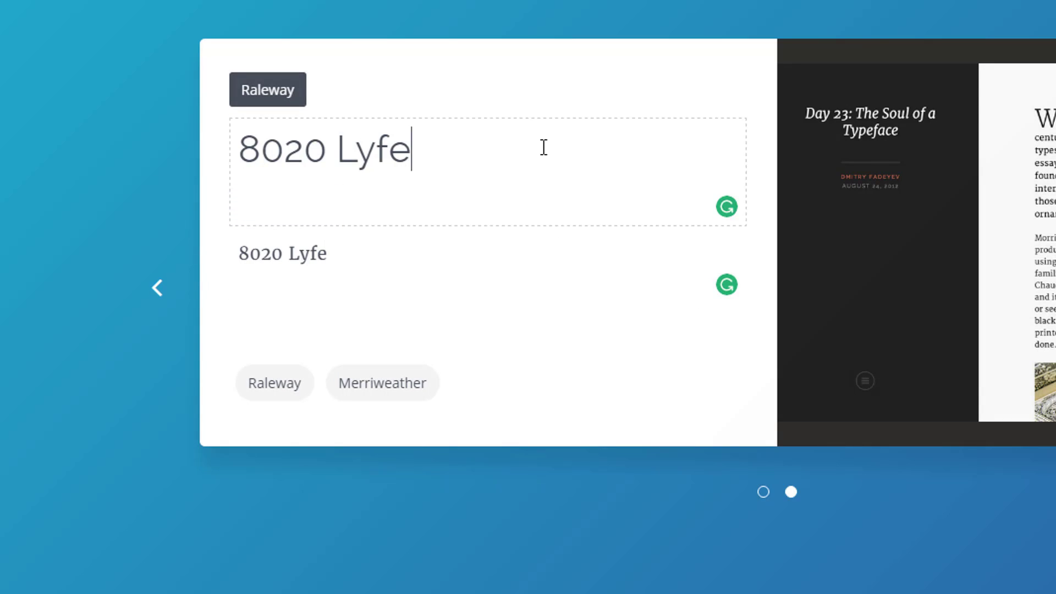
{"action": "left_click_drag", "start_coordinate": [543, 147], "coordinate": [143, 132]}
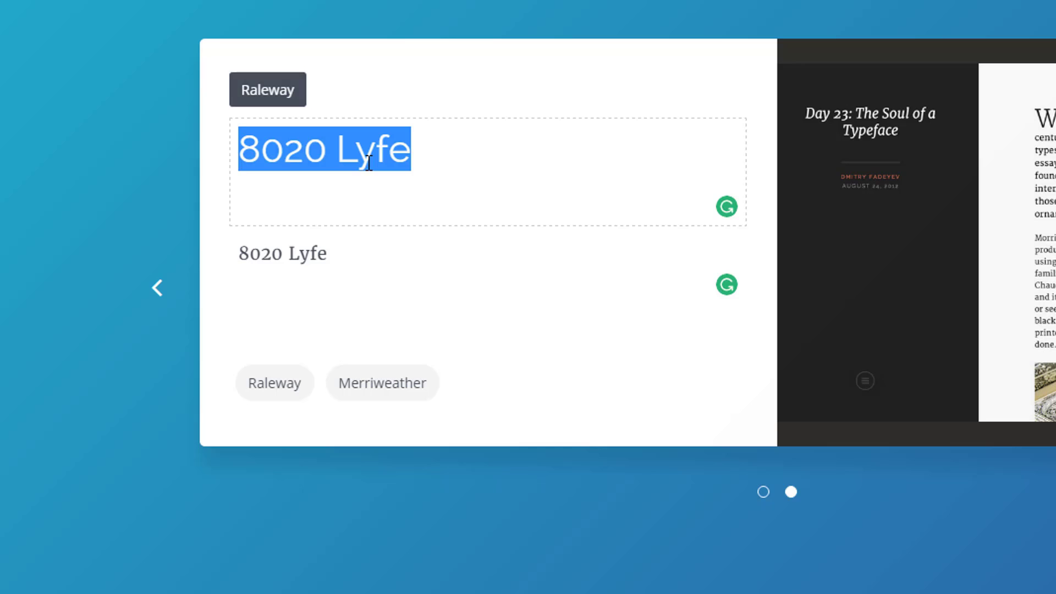
{"action": "left_click", "coordinate": [290, 280]}
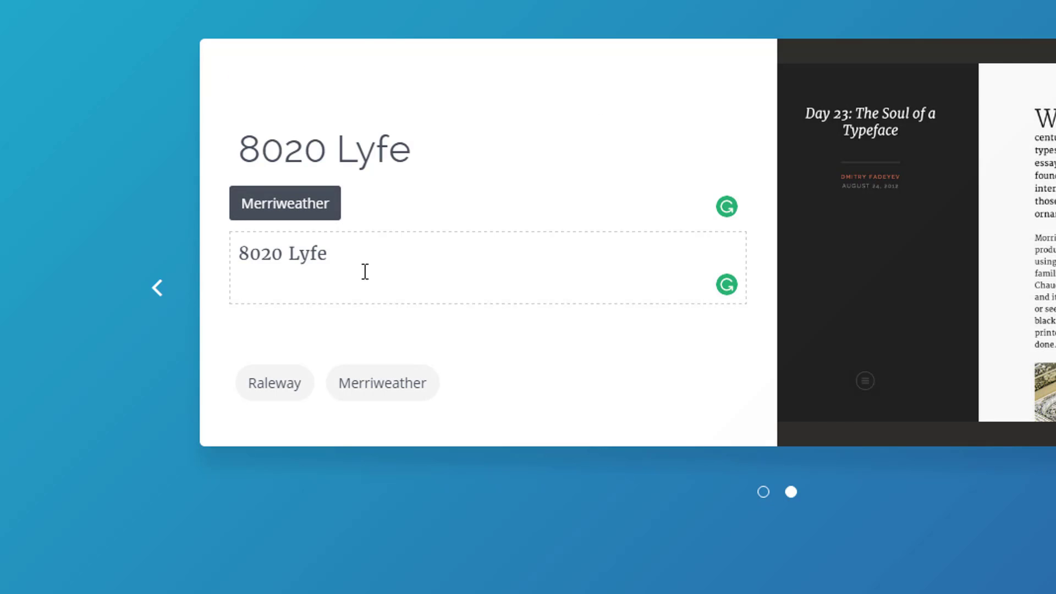
{"action": "left_click_drag", "start_coordinate": [365, 272], "coordinate": [213, 255]}
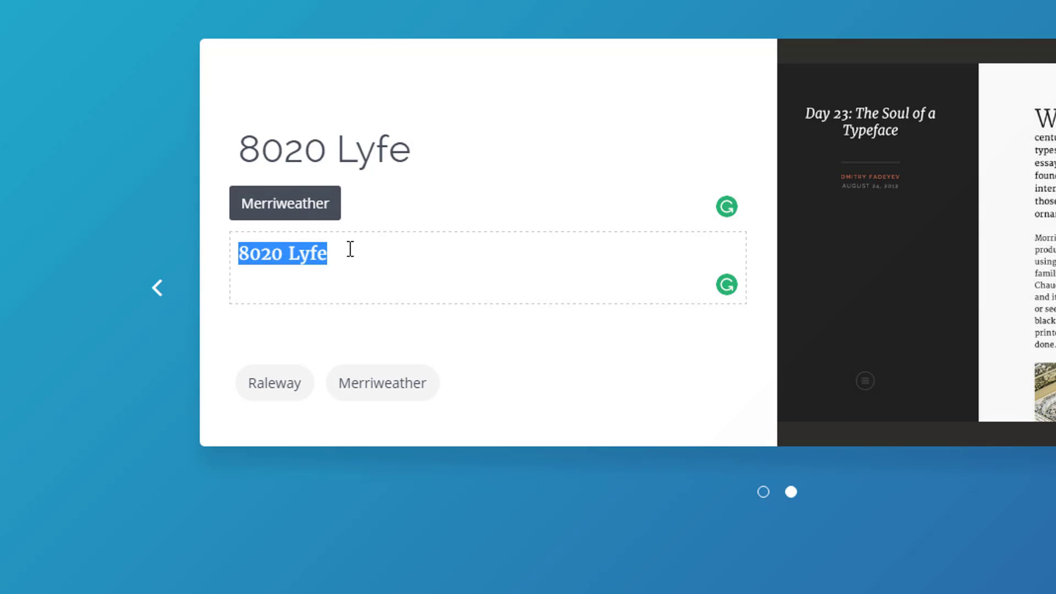
{"action": "type", "text": "A travelb"}
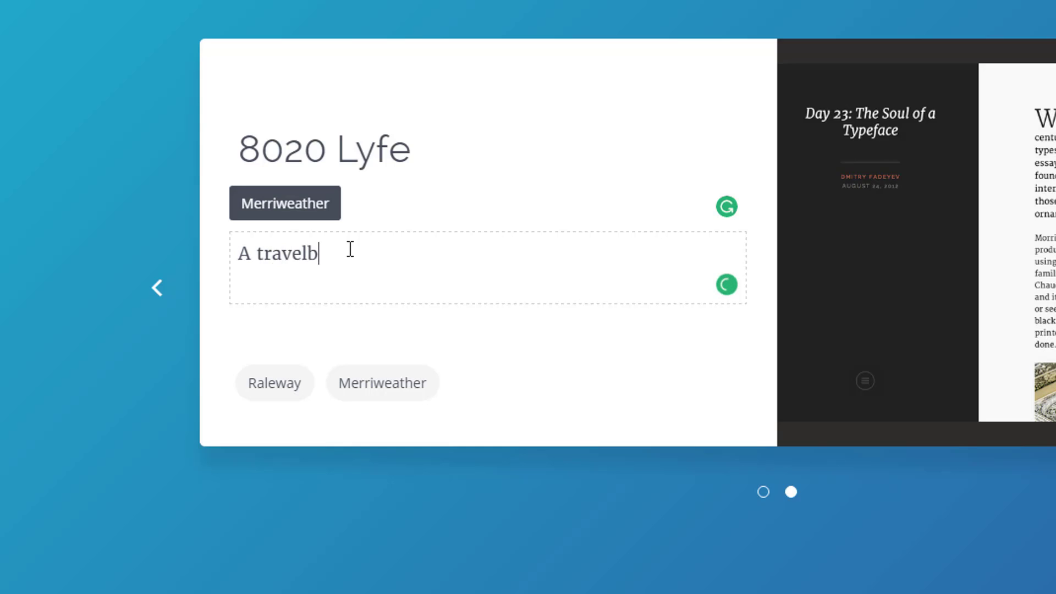
{"action": "key", "text": "BackSpace"}
{"action": "type", "text": "vlog"}
Step: Make the heading 'A travel Vlog' and retype '8020 Lyfe' in the body text
{"action": "triple_click", "coordinate": [467, 134]}
{"action": "type", "text": "A"}
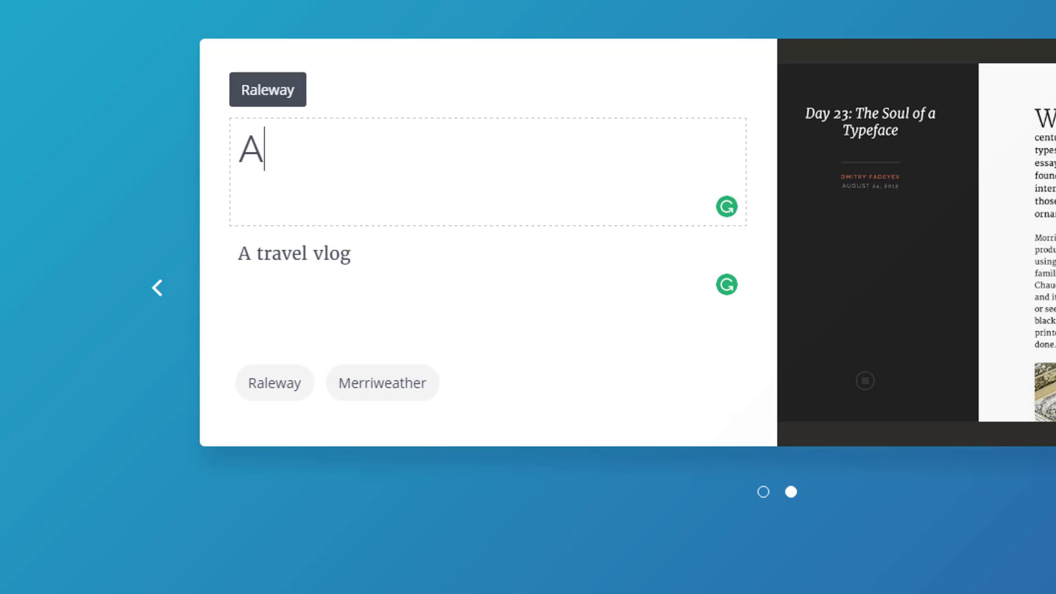
{"action": "type", "text": " travel Vlog"}
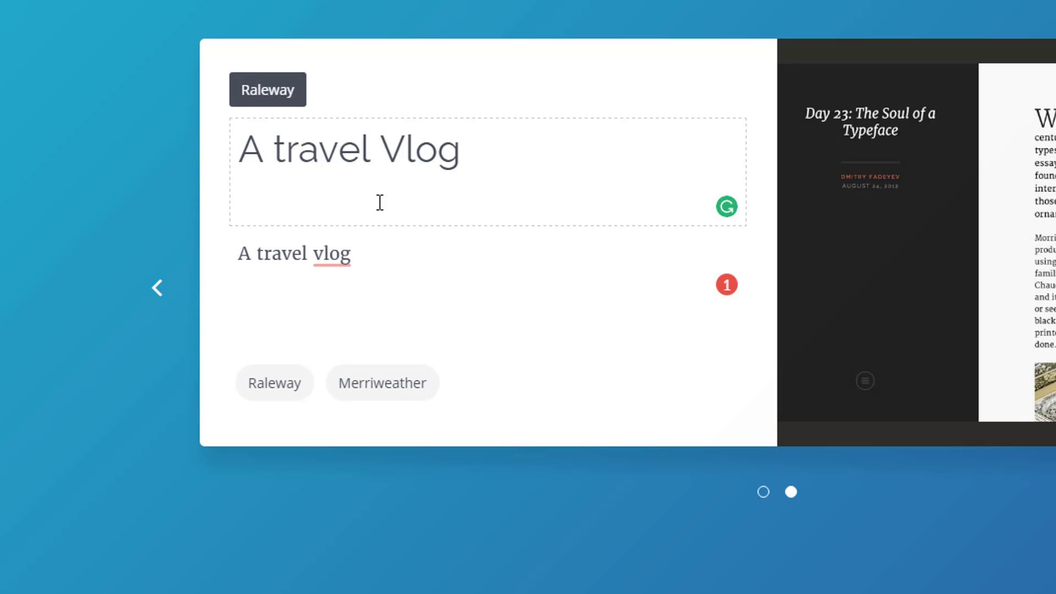
{"action": "key", "text": "Tab"}
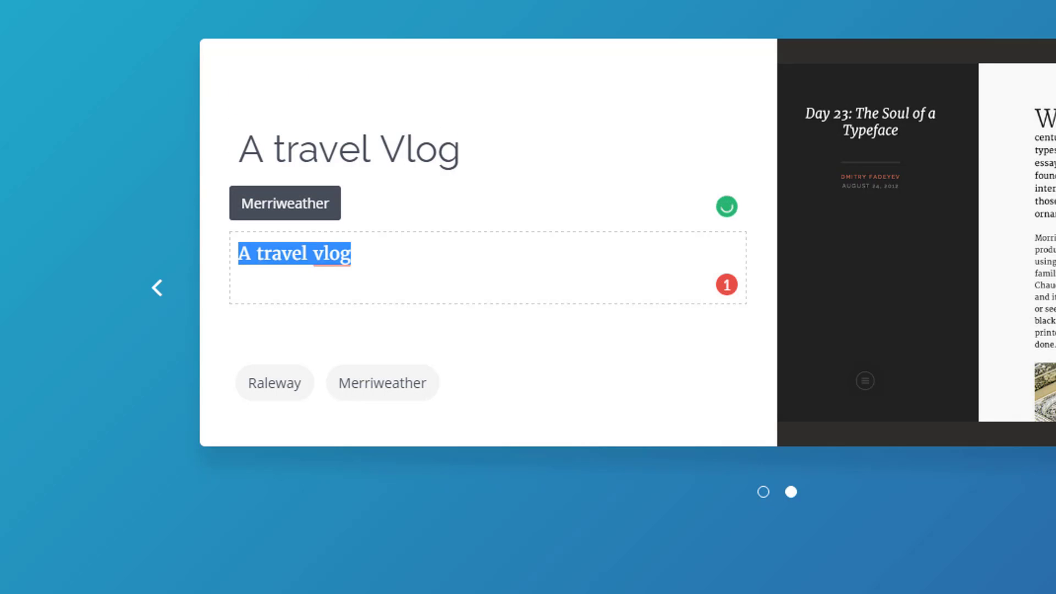
{"action": "type", "text": "80"}
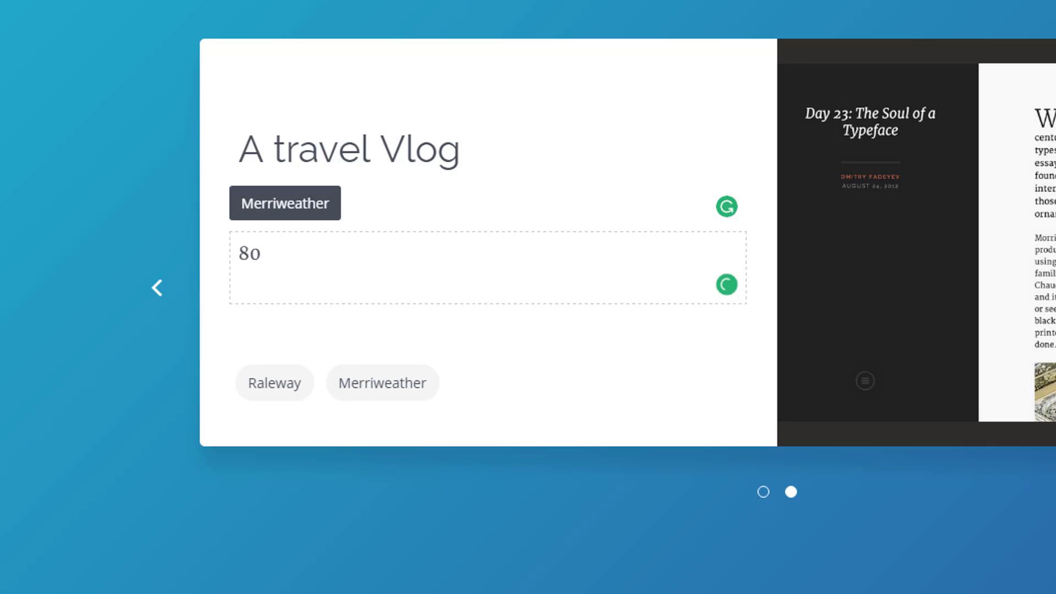
{"action": "type", "text": "20 Lyfe"}
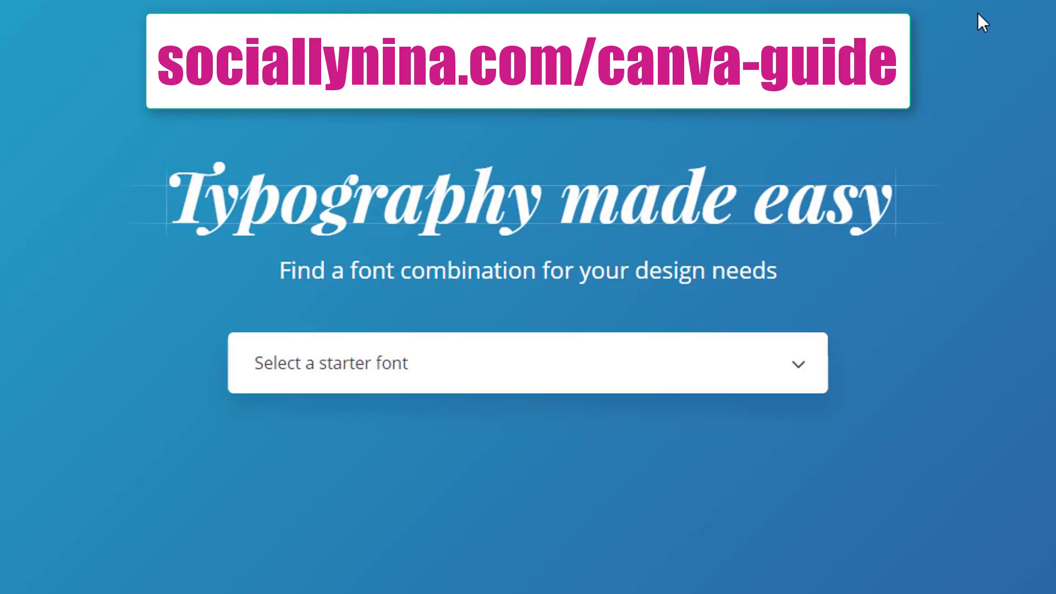
Step: Return to the 'Typography made easy' landing page with no starter font selected
{"action": "scroll", "coordinate": [977, 12], "scroll_direction": "down", "scroll_amount": 1}
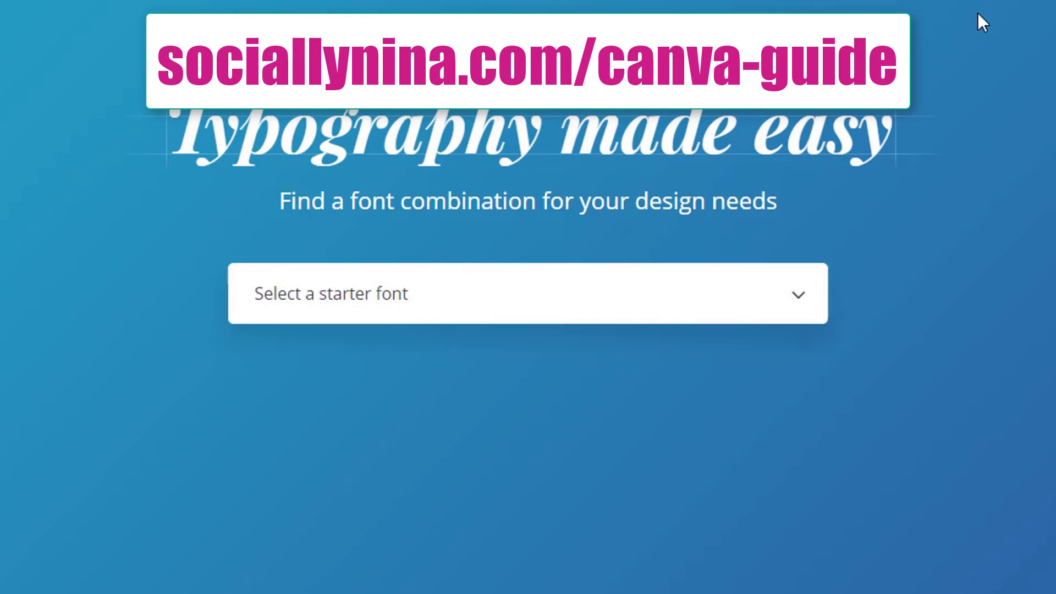